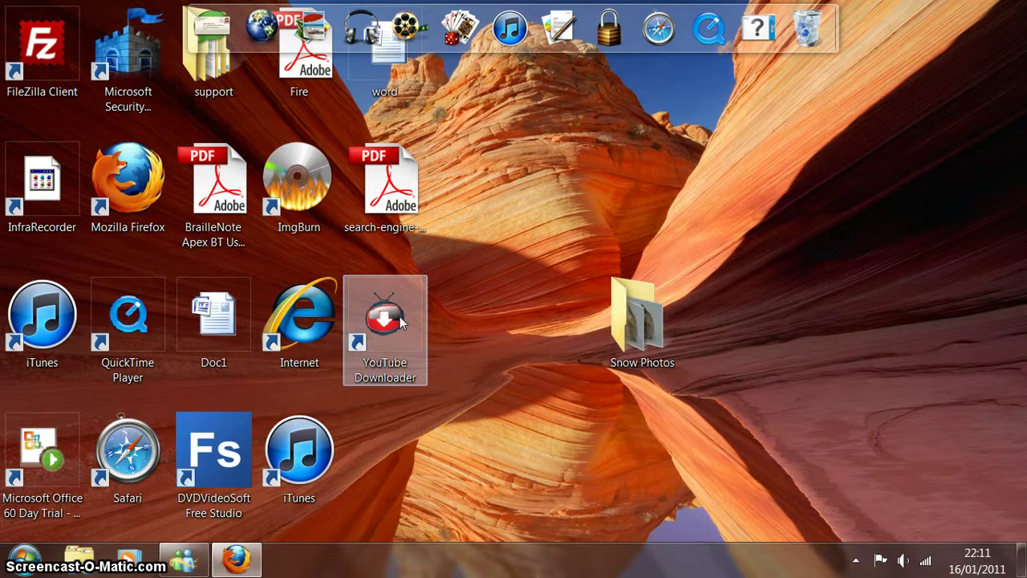
Launch Firefox from its desktop shortcut
click(491, 309)
click(400, 348)
click(198, 244)
click(124, 189)
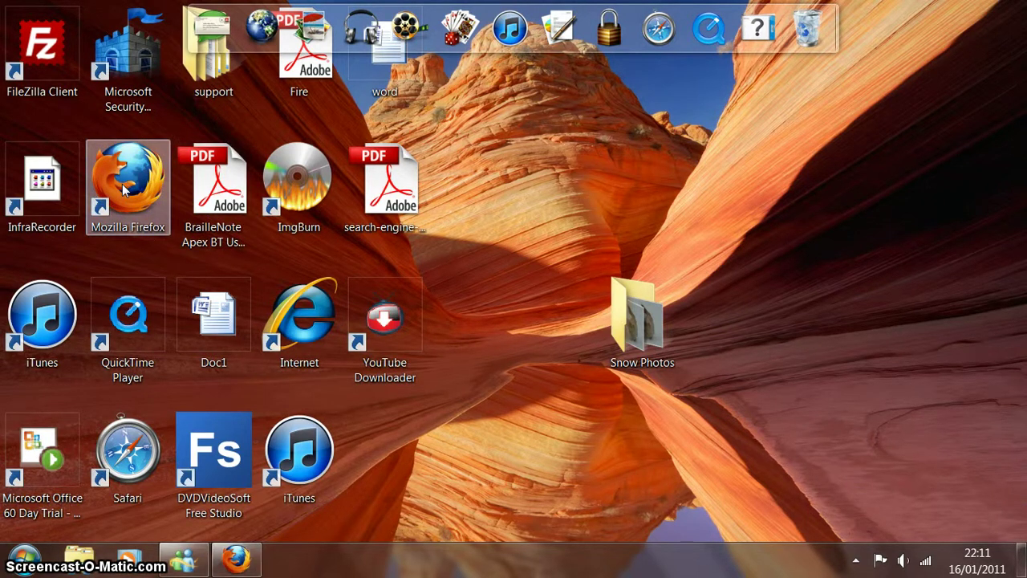
double_click(124, 188)
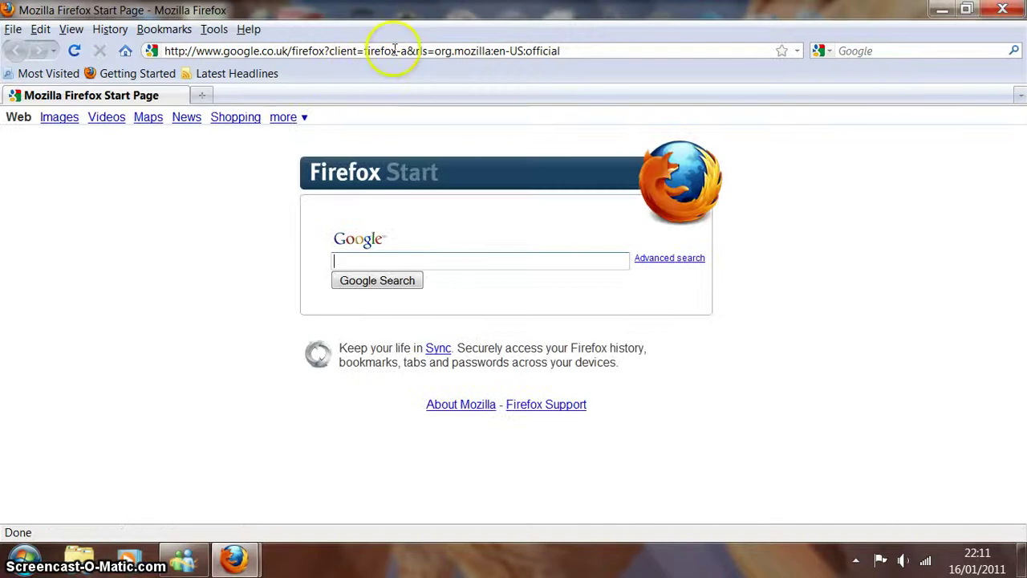
Go to youtube.com and search for 'spoonful of sugar mary poppins'
click(390, 50)
text(yout)
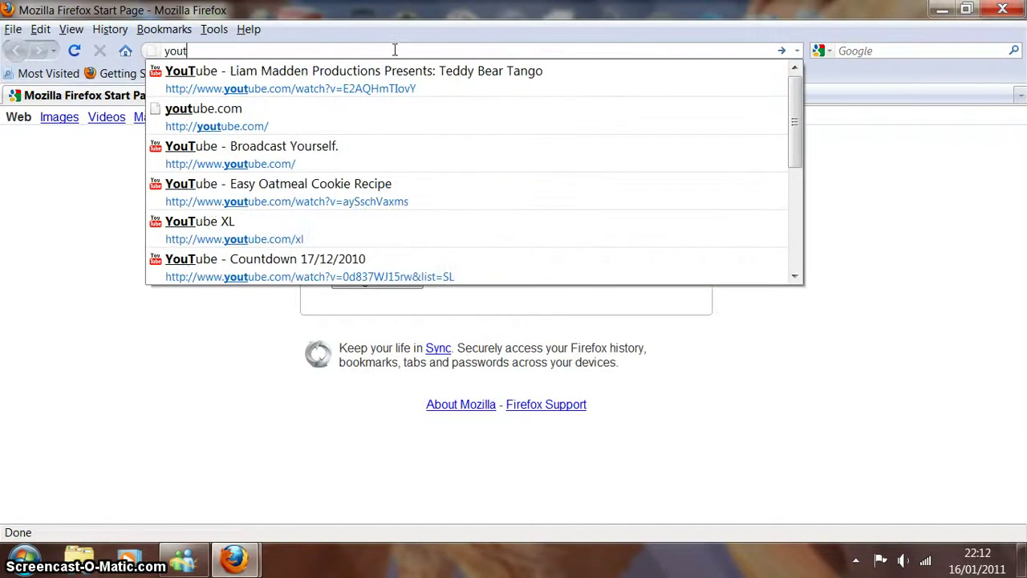
click(277, 117)
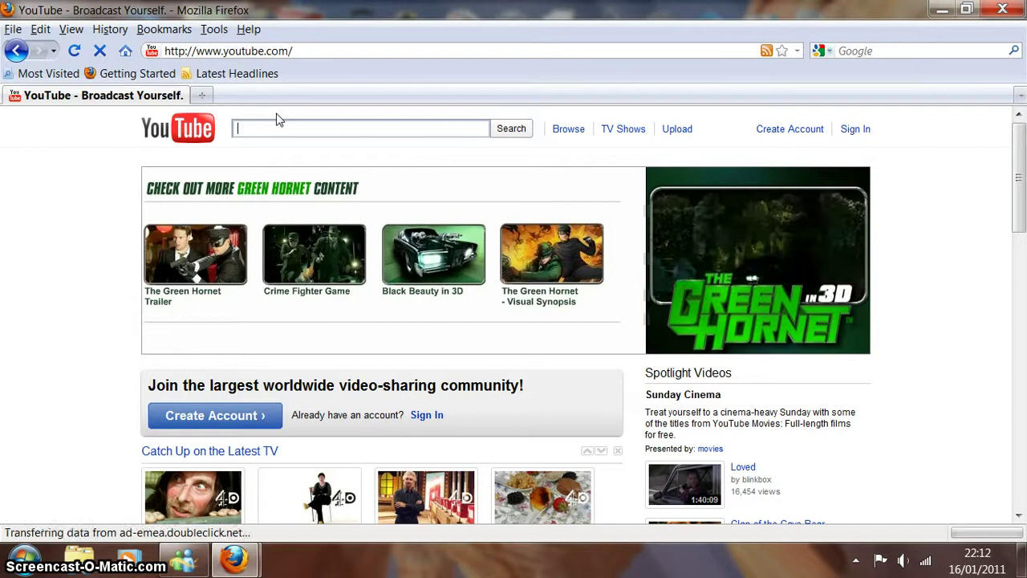
text(s)
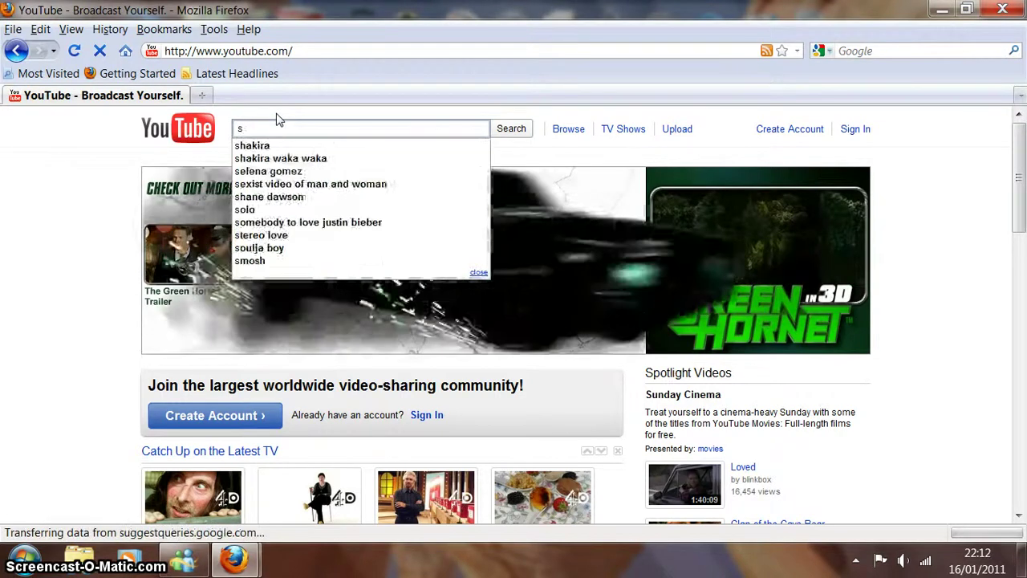
text(poonfu)
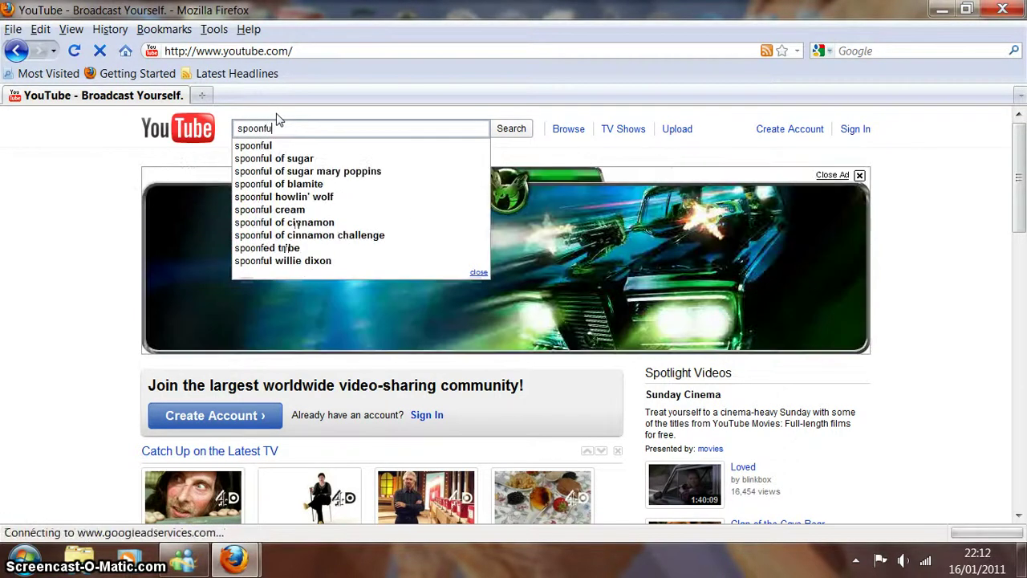
text(l)
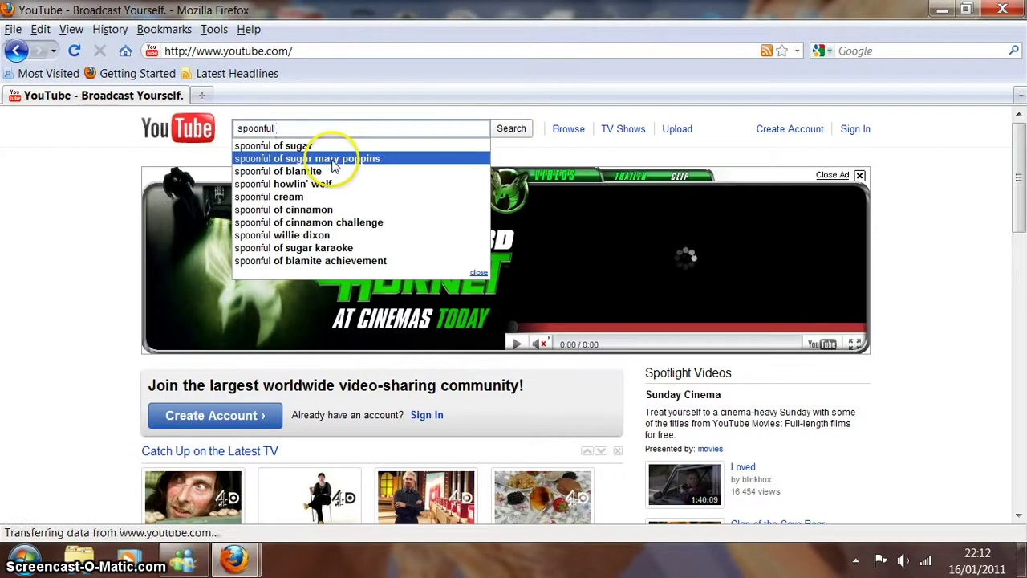
click(332, 160)
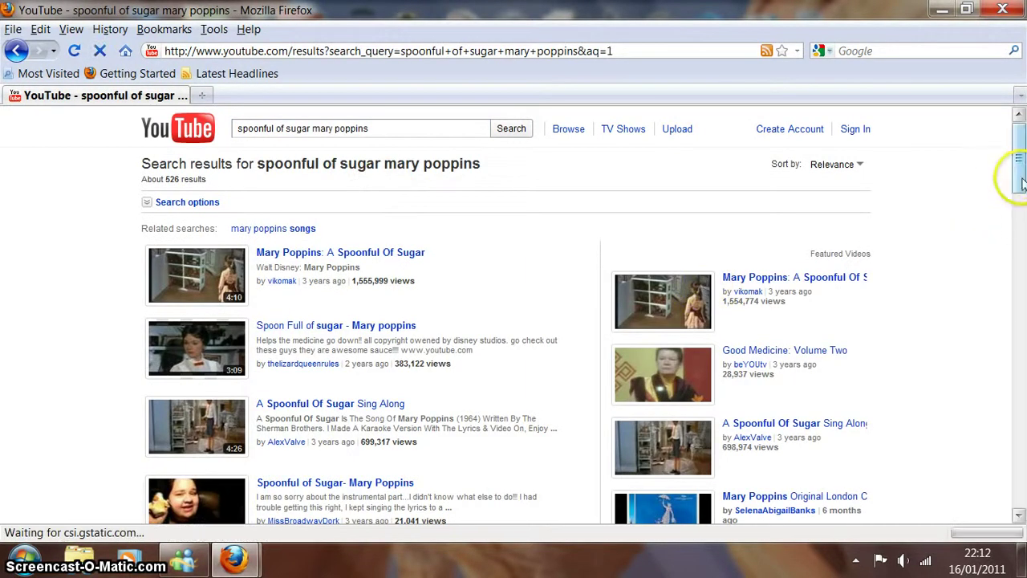
drag(1019, 178, 1019, 192)
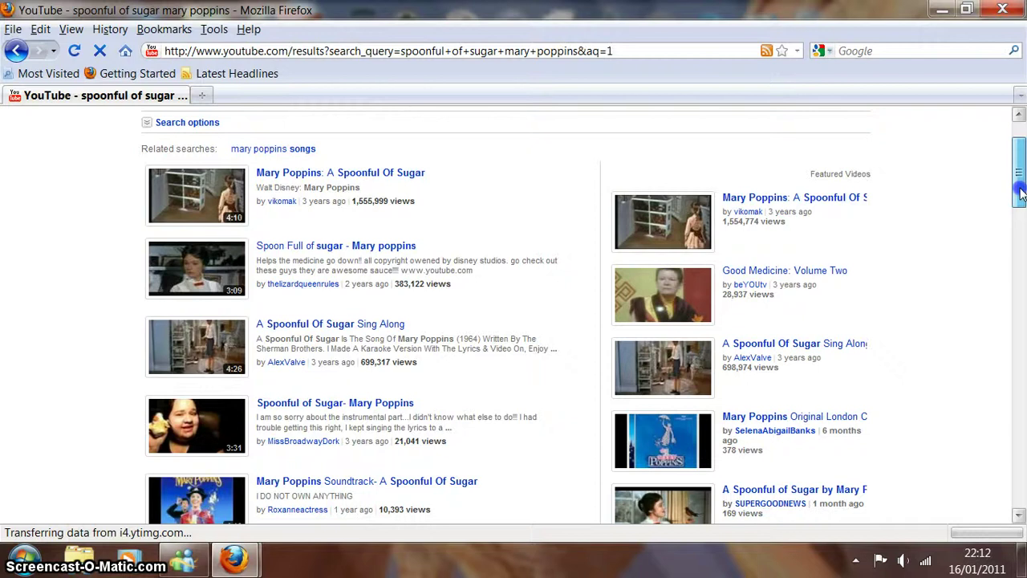
mouse_move(1021, 192)
mouse_down()
mouse_move(1021, 250)
mouse_move(1022, 186)
mouse_up()
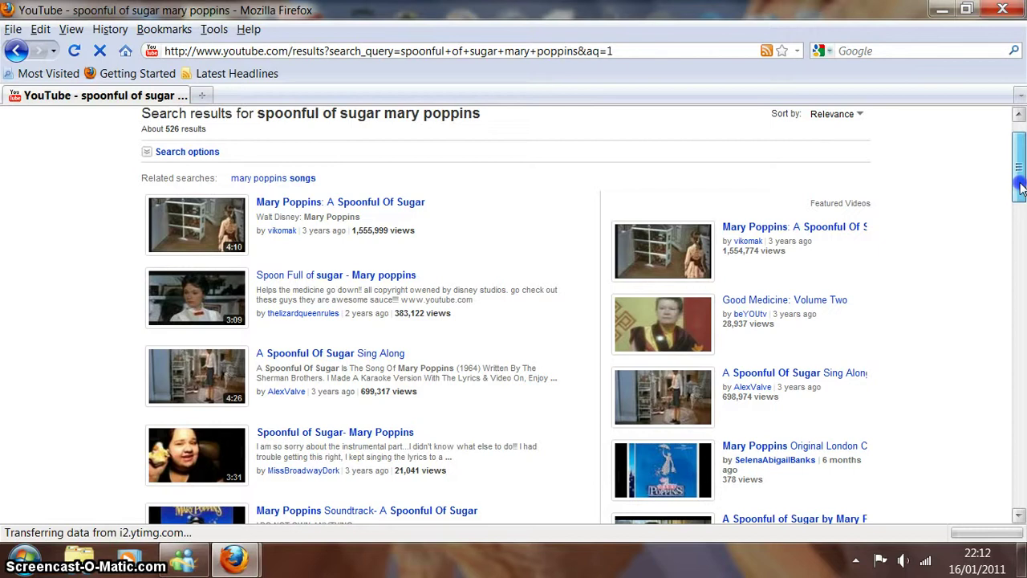
click(603, 283)
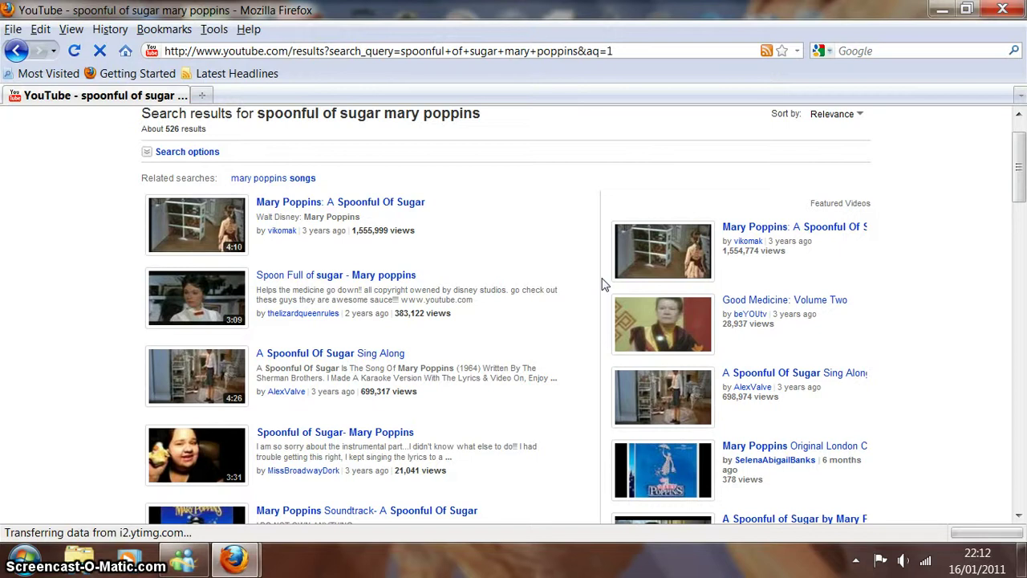
click(493, 241)
Open the 'Spoon Full of sugar - Mary poppins' video, pause it, and copy its URL
click(396, 276)
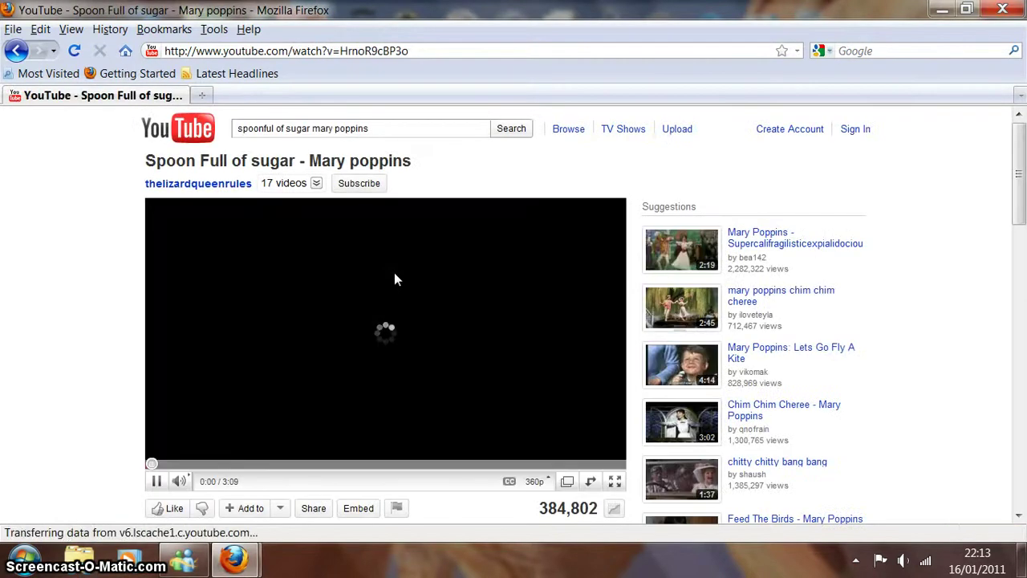
click(159, 482)
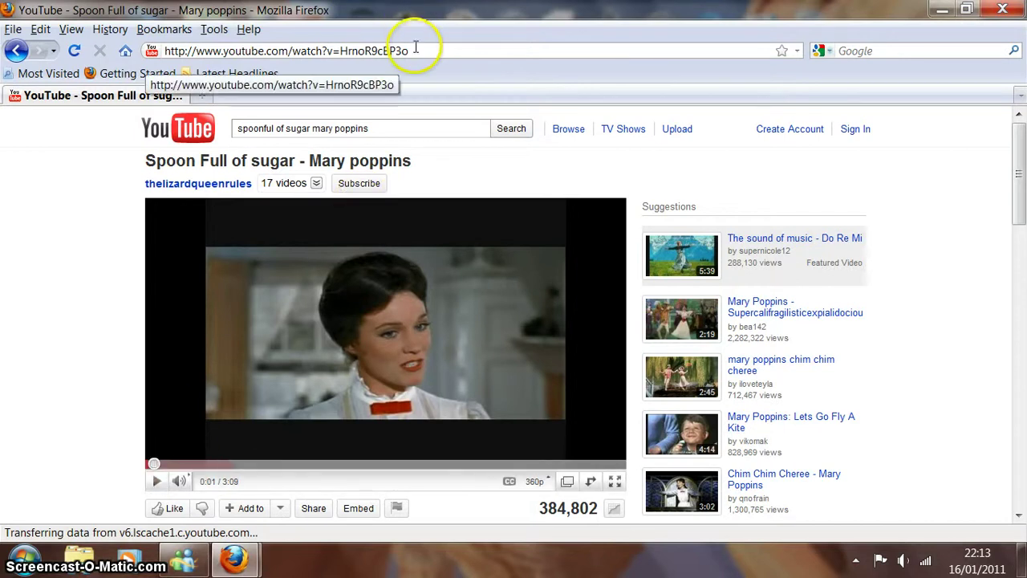
drag(409, 50, 142, 49)
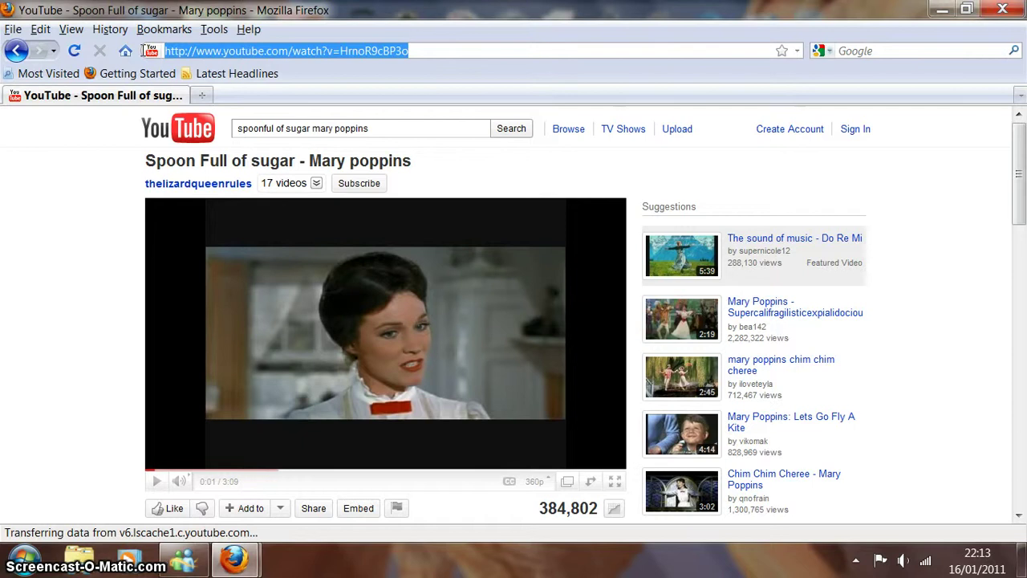
click(54, 218)
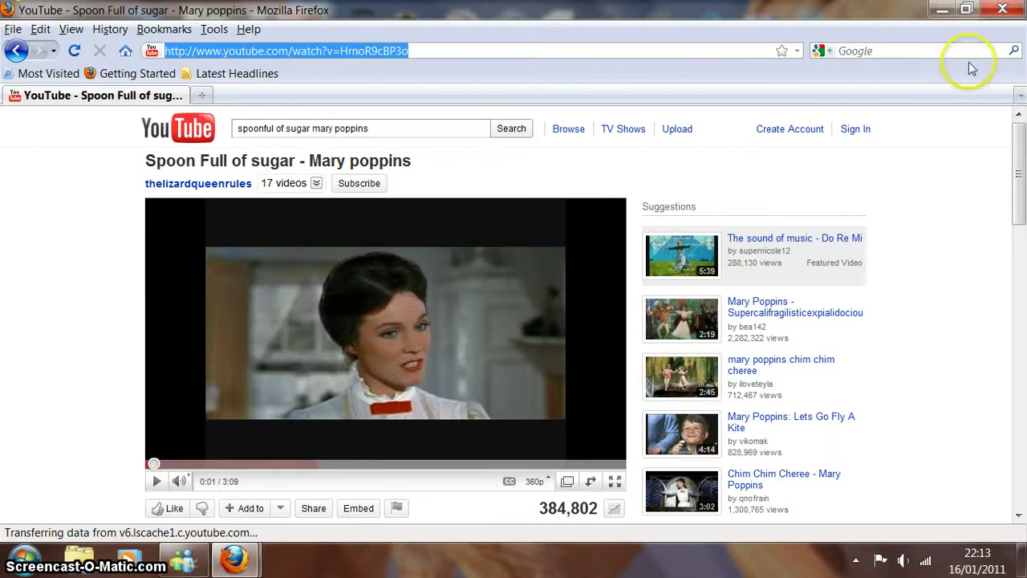
Minimize Firefox and launch YouTube Downloader from its desktop shortcut
click(943, 10)
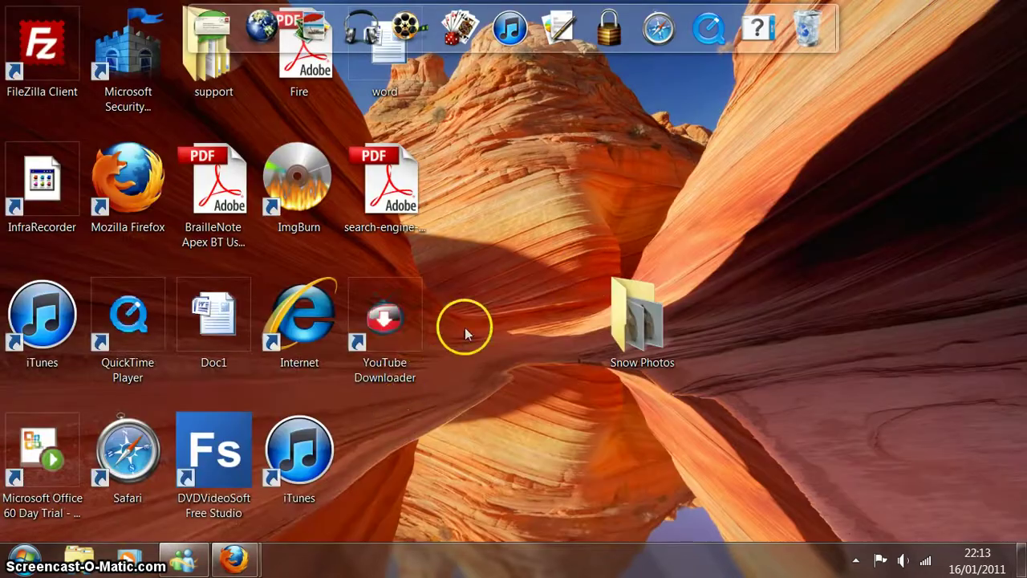
double_click(395, 331)
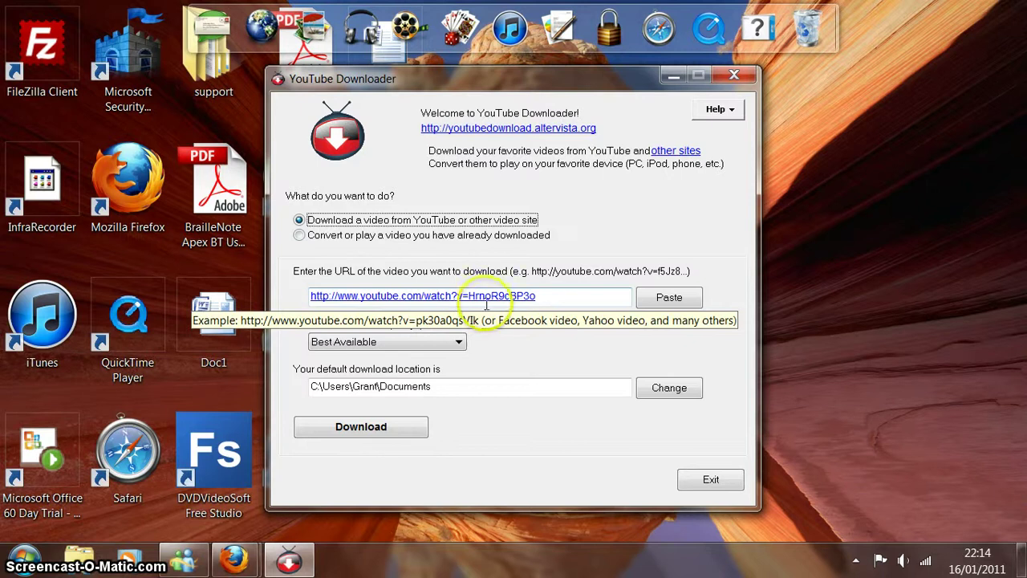
Keep Best Available quality and start the download to bring up the Save As dialog
click(518, 299)
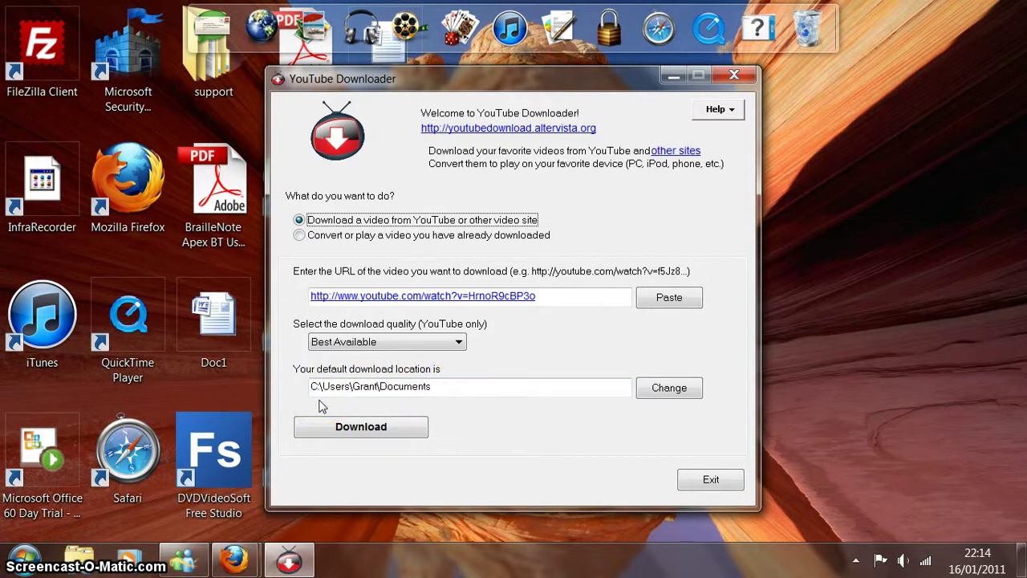
click(368, 429)
click(380, 434)
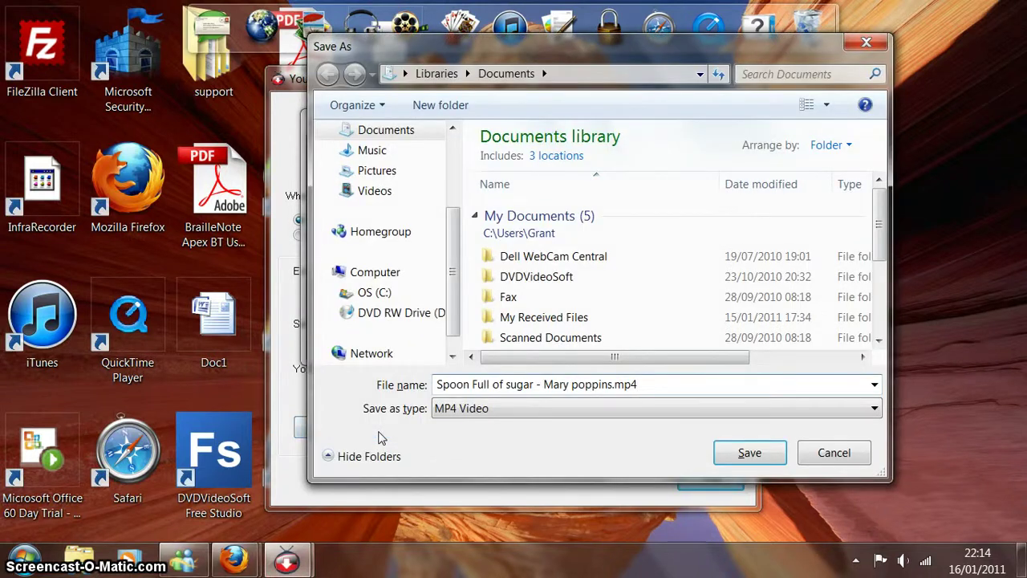
Save 'Spoon Full of sugar - Mary poppins.mp4' to Documents, then close the downloader after completion
click(739, 456)
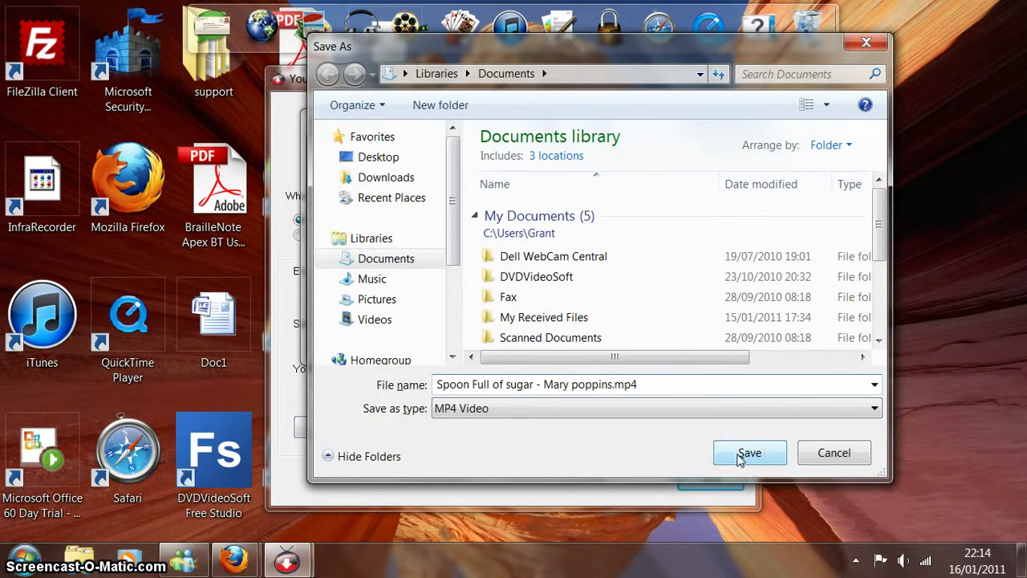
click(739, 454)
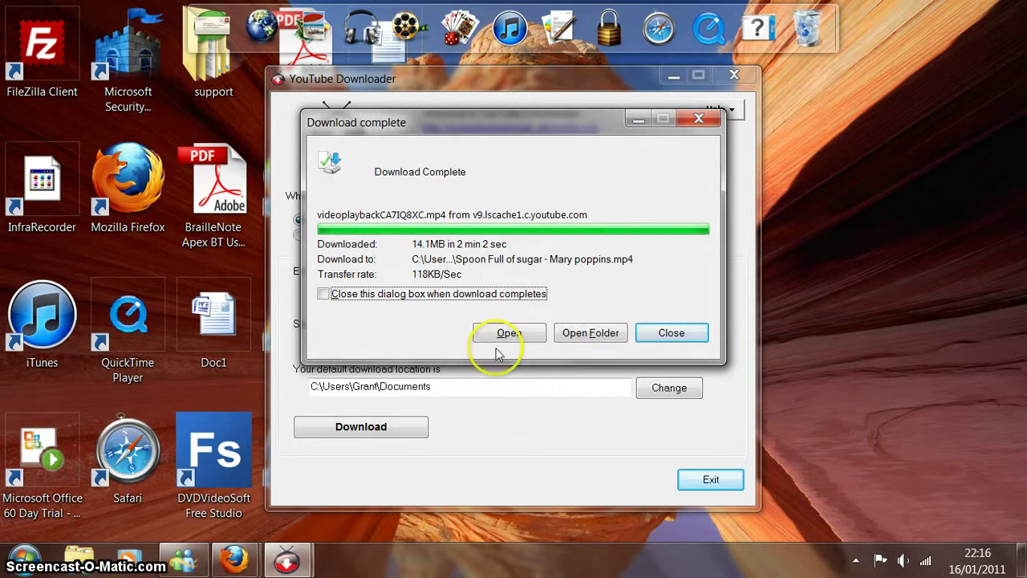
click(672, 333)
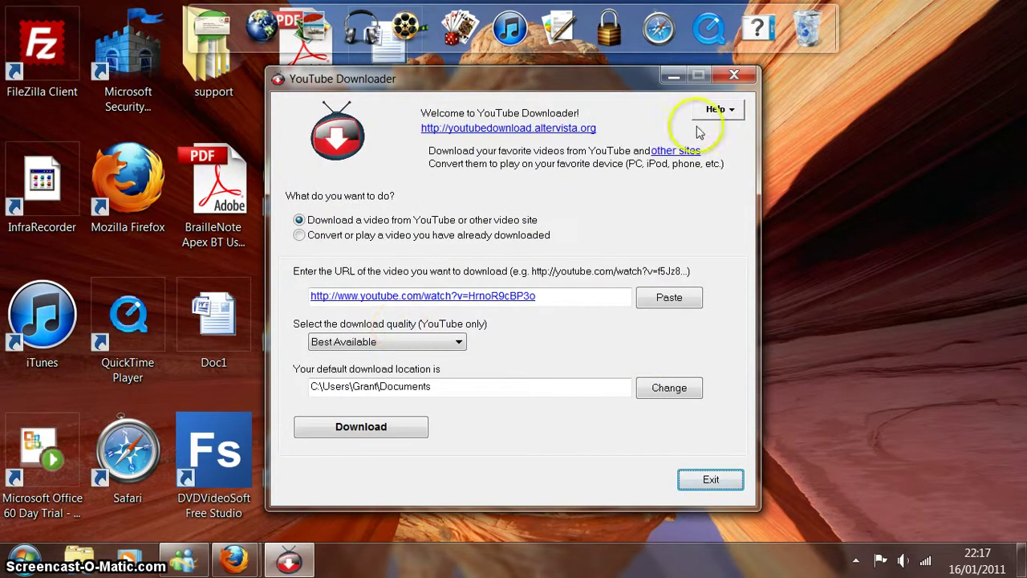
click(735, 76)
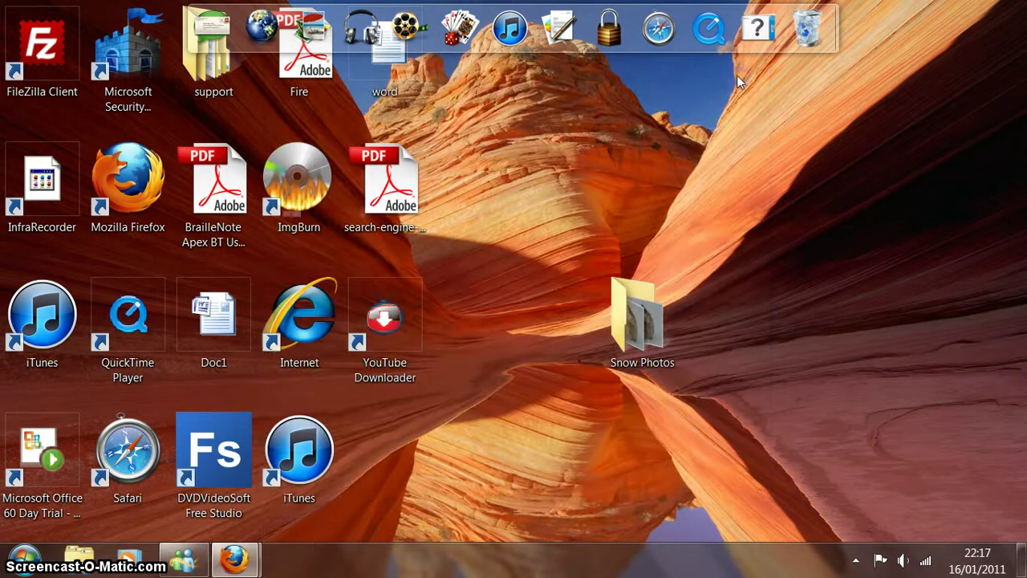
Open Documents from Start, find the 14,486 KB 'Spoon Full of sugar - Mary poppins' MP4, then close the window
click(24, 561)
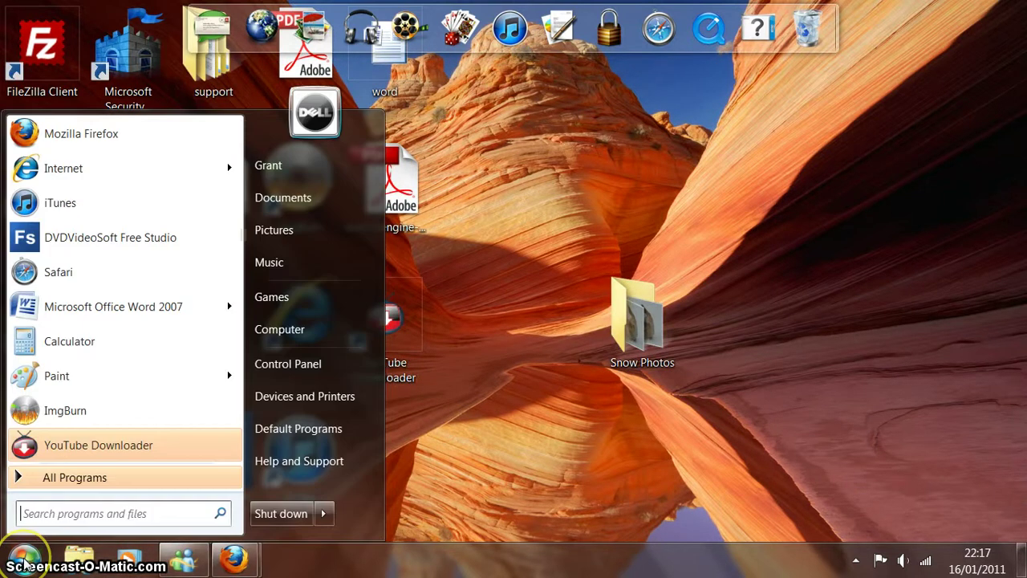
click(283, 201)
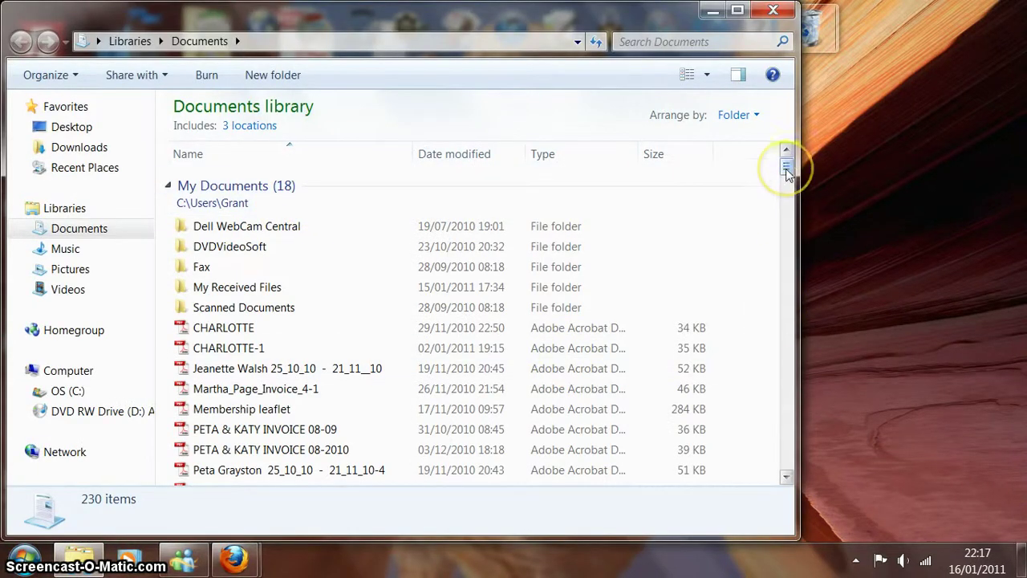
drag(786, 173, 788, 188)
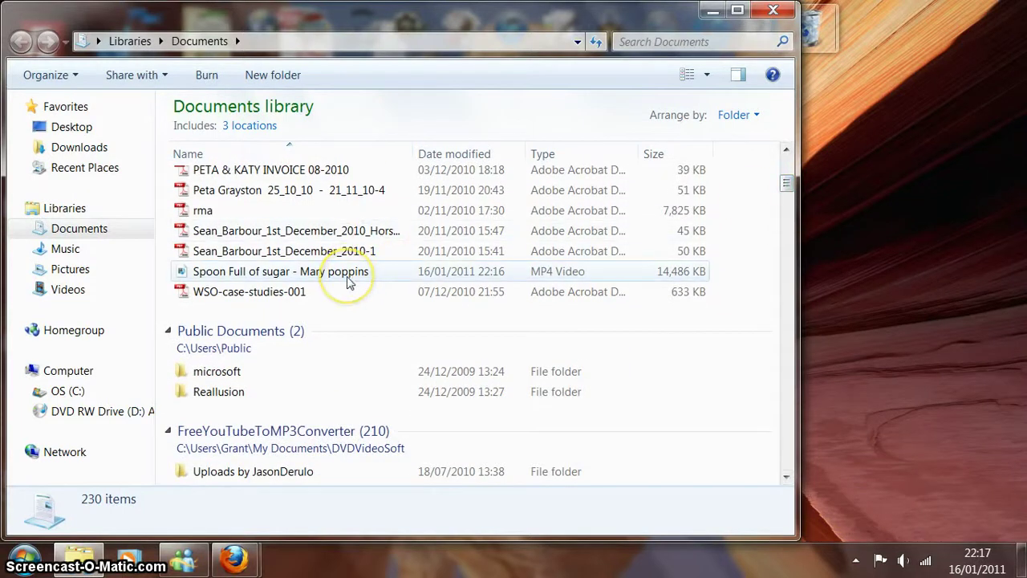
mouse_move(348, 281)
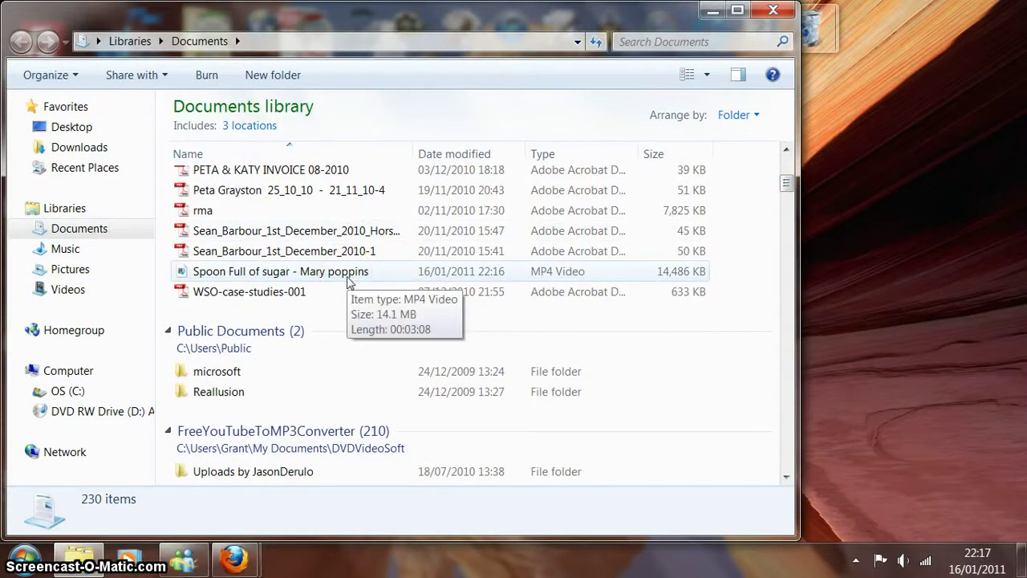
click(335, 274)
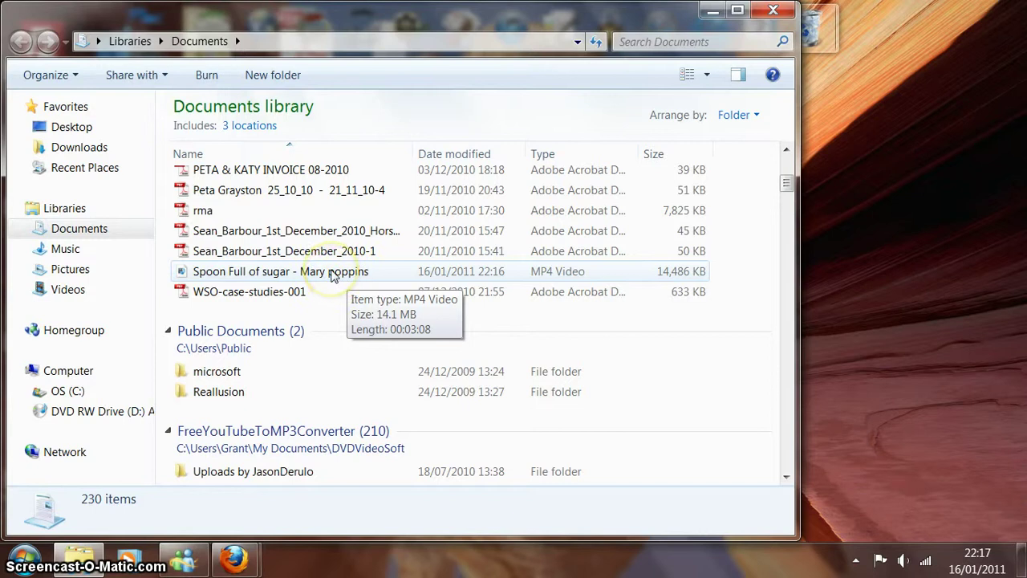
click(775, 13)
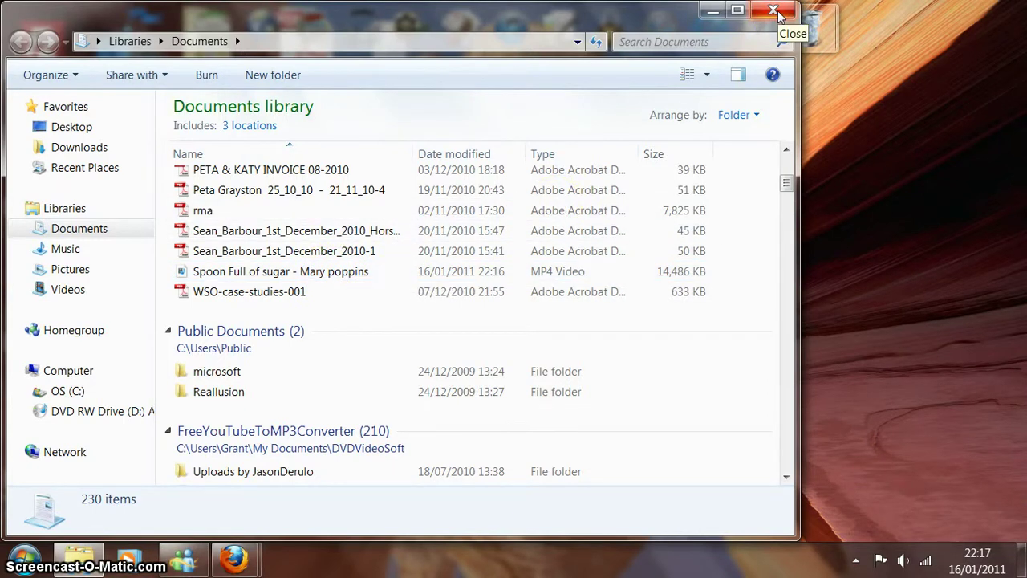